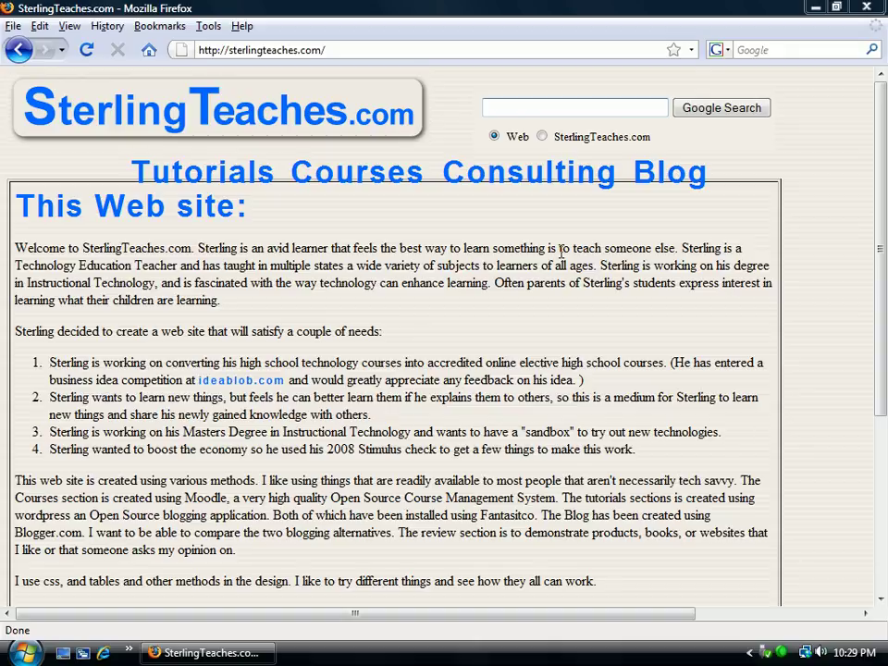
Enter 'camstudio' in the site's search box, correcting the mistyped 'camtasia'
double_click(563, 108)
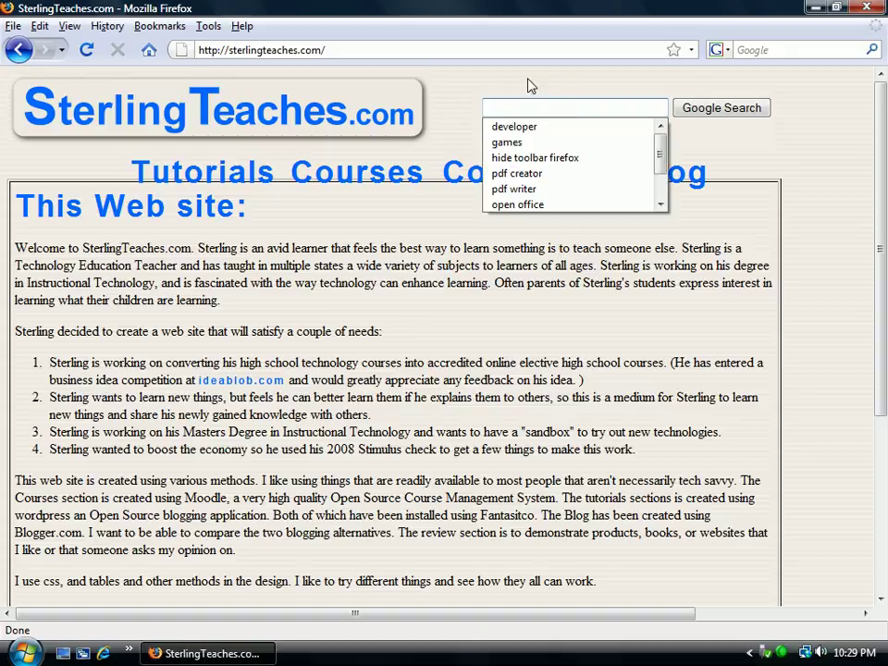
text(camta)
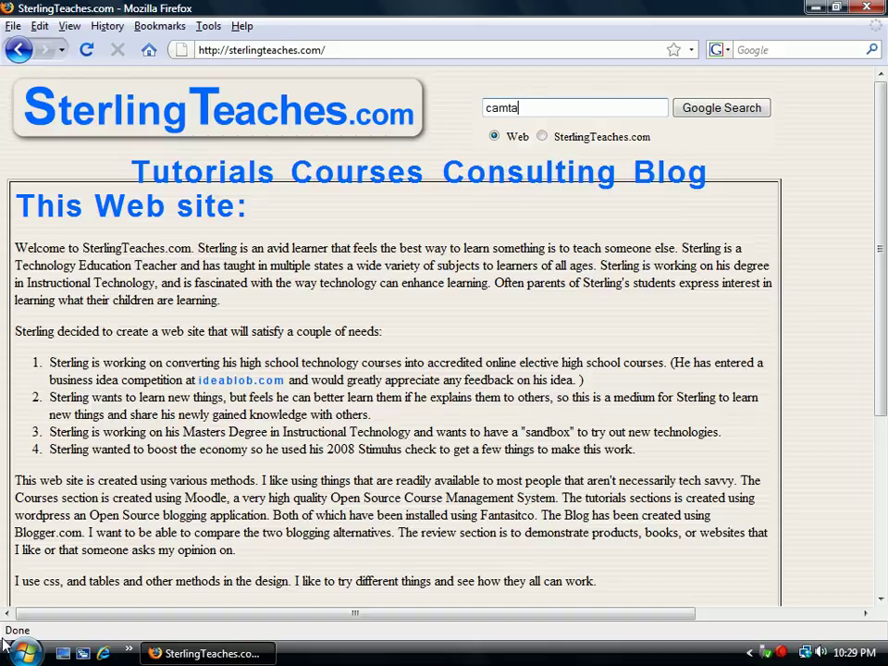
text(sia)
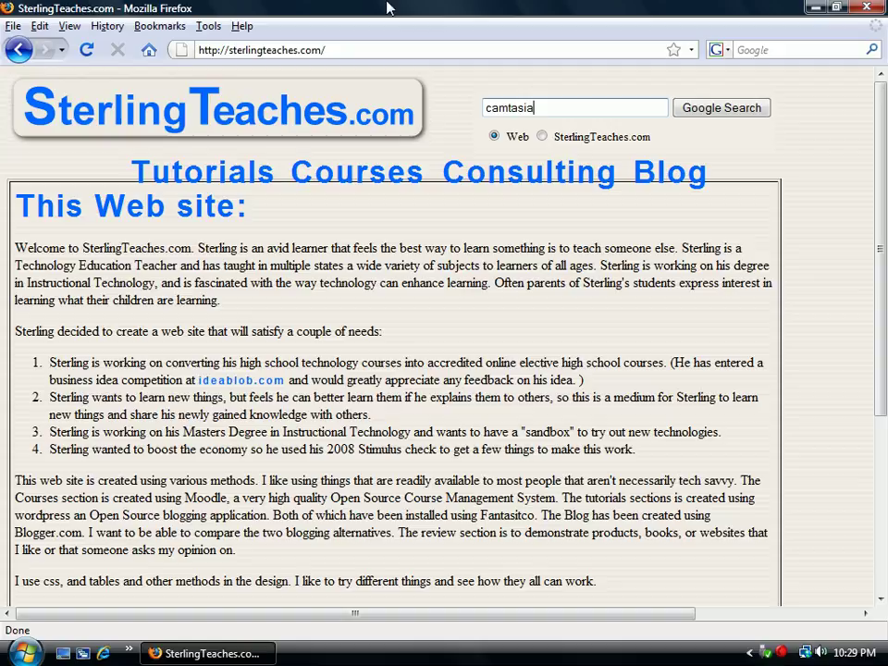
drag(555, 105, 507, 108)
key(Delete)
text(s)
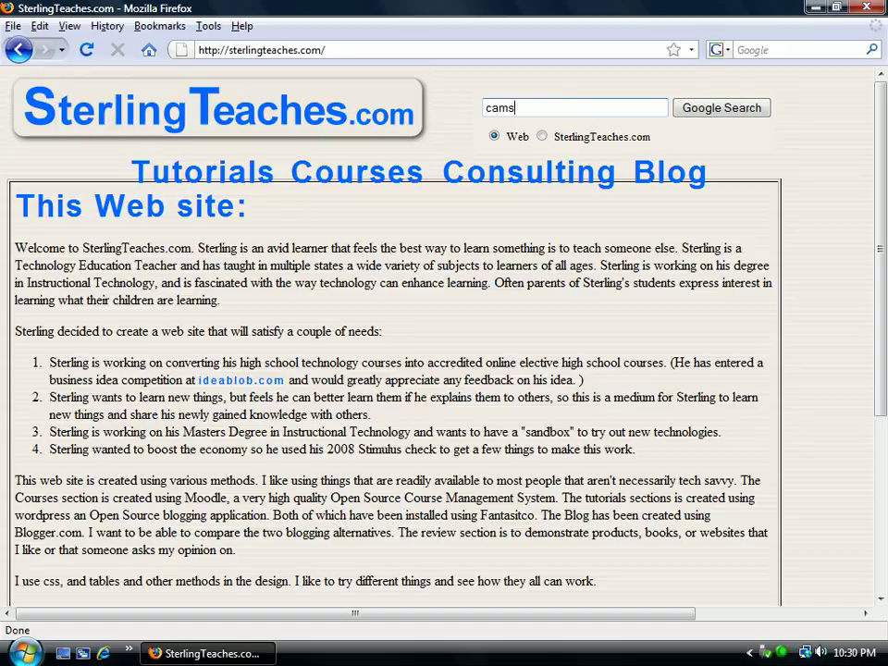
text(tudio)
Search for camstudio, open the camstudio.org homepage and scroll down to its download links
click(749, 108)
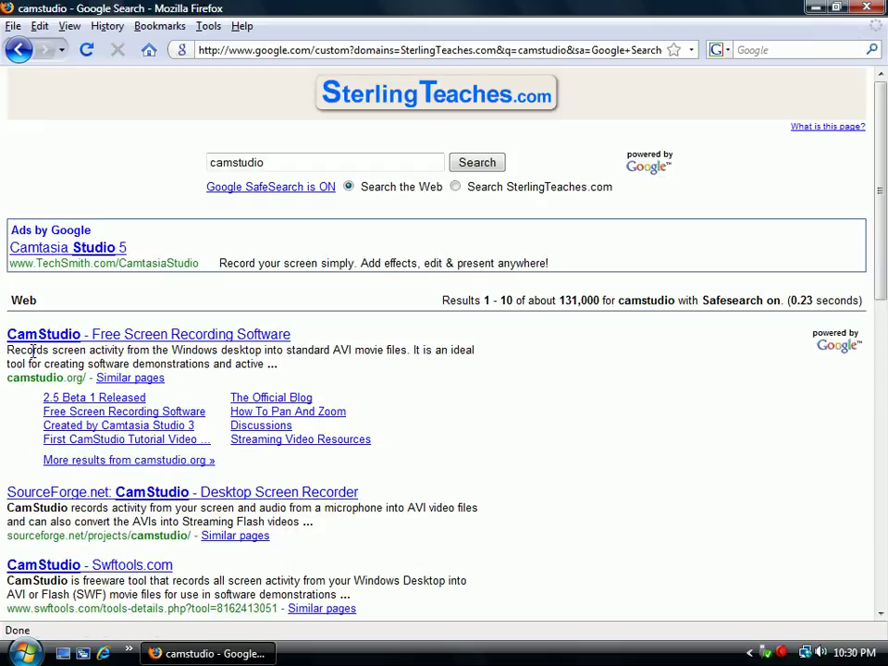
click(128, 339)
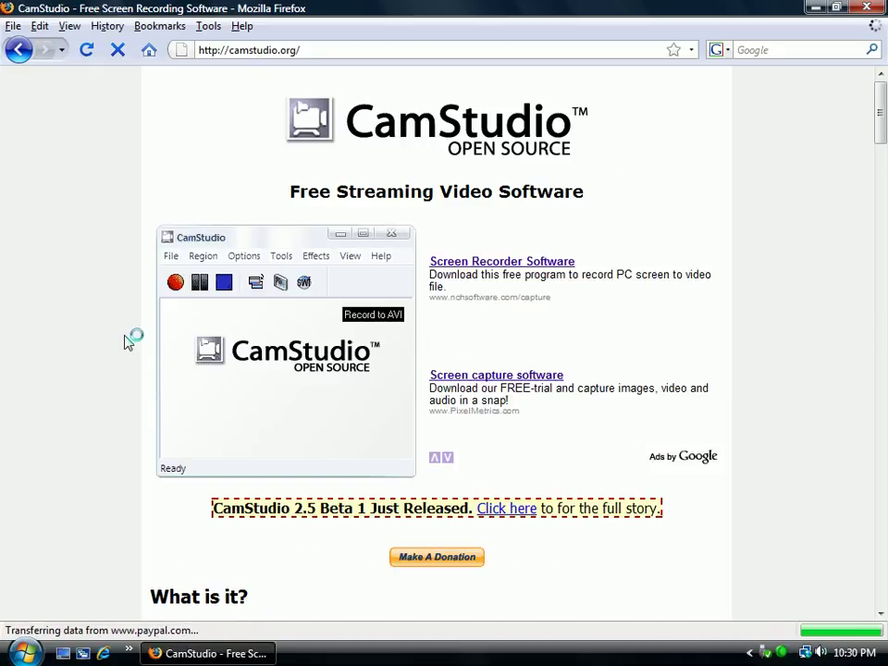
scroll(379, 418, down, 2)
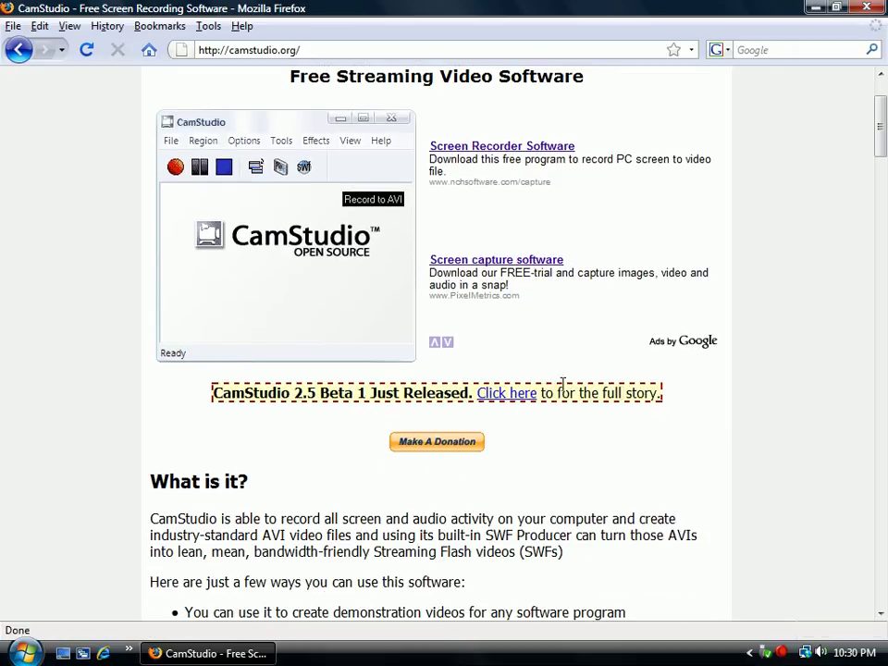
scroll(474, 428, down, 4)
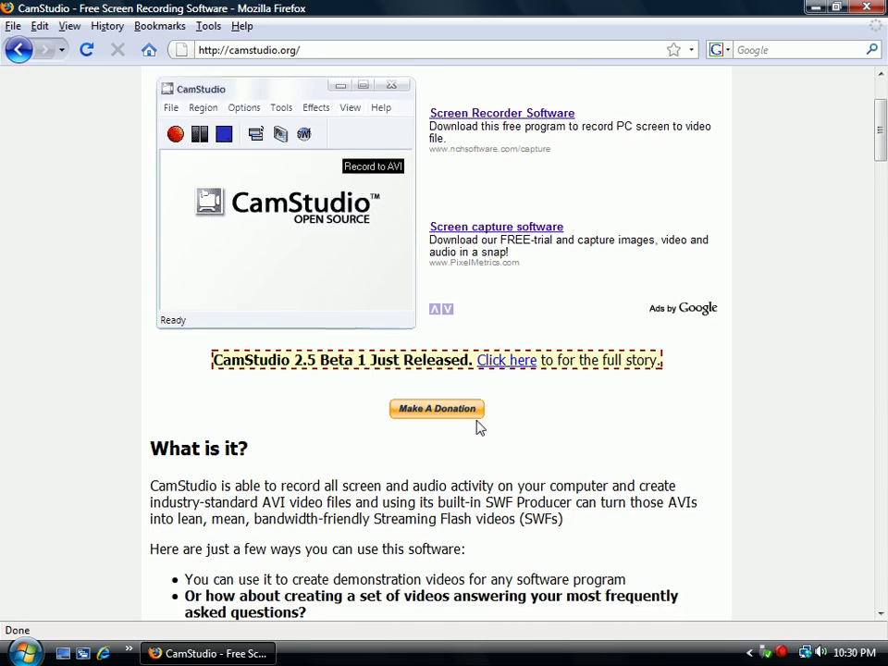
scroll(469, 433, down, 12)
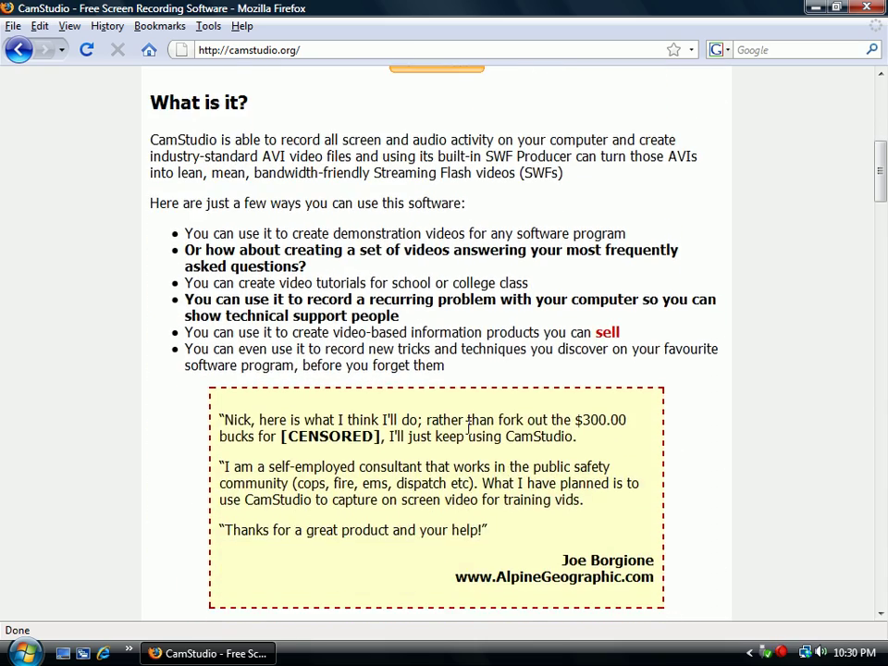
scroll(469, 428, down, 6)
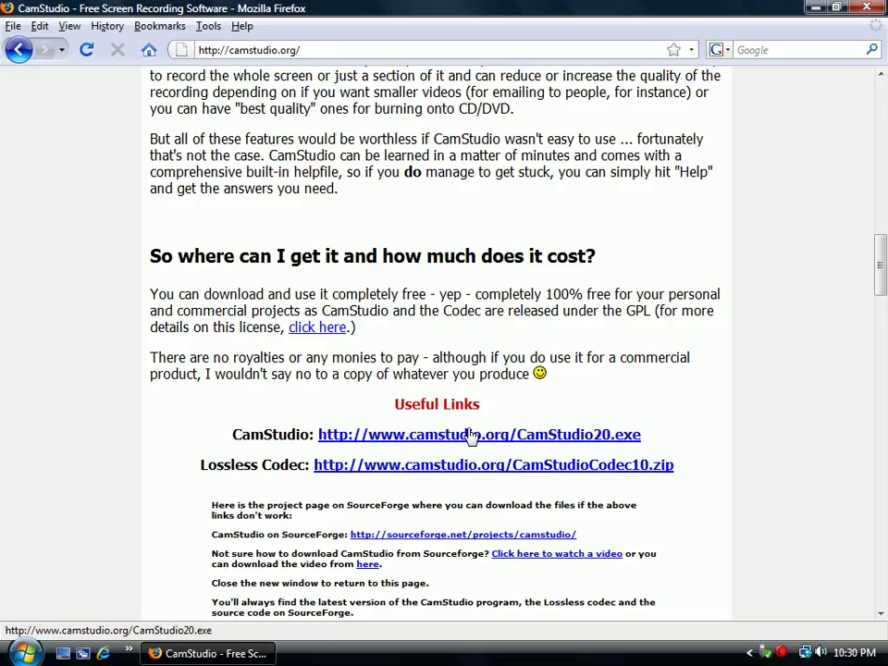
scroll(472, 434, down, 4)
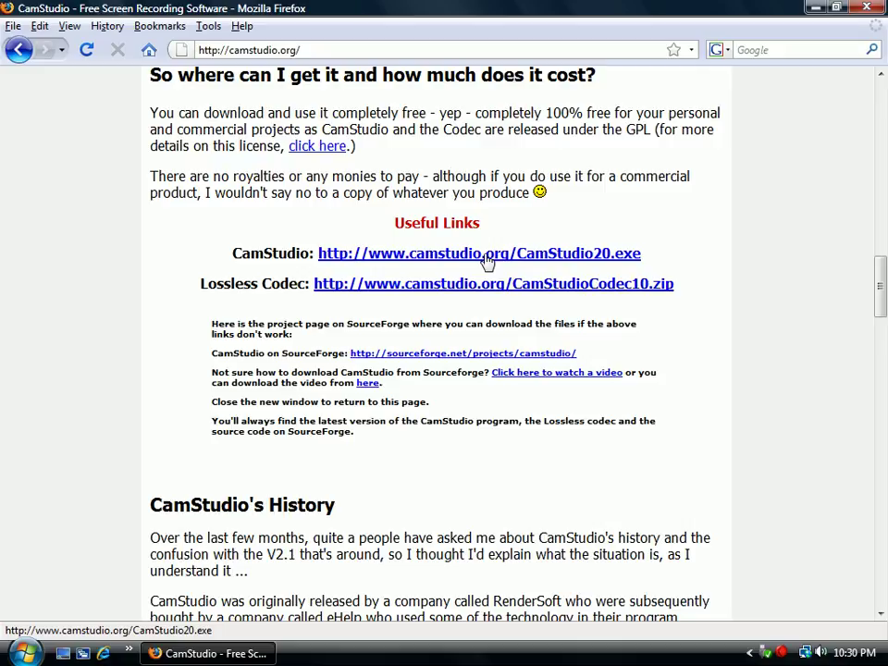
Download CamStudio20.exe (1.3 MB) and launch it past the security prompts
click(487, 259)
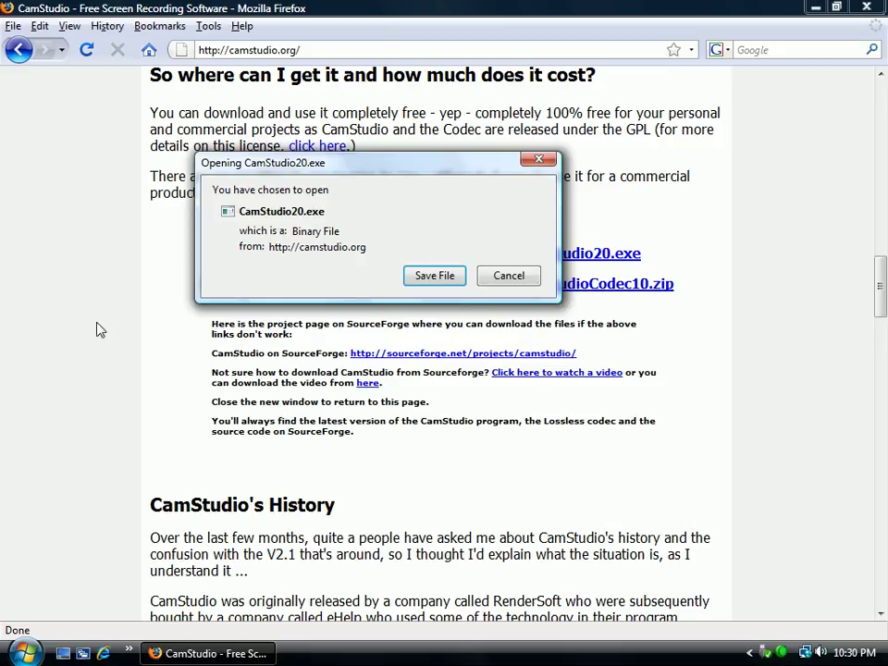
click(446, 276)
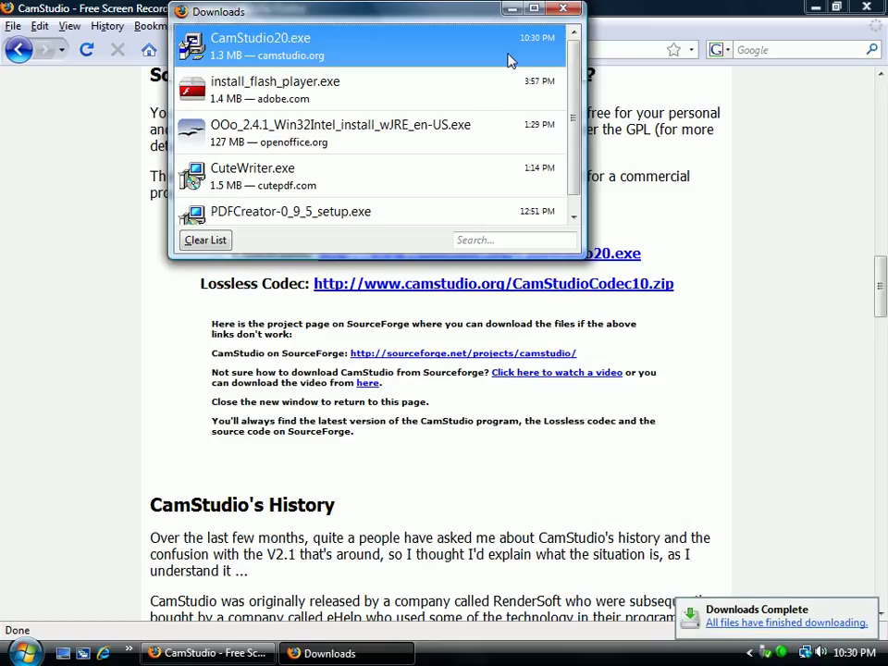
double_click(260, 44)
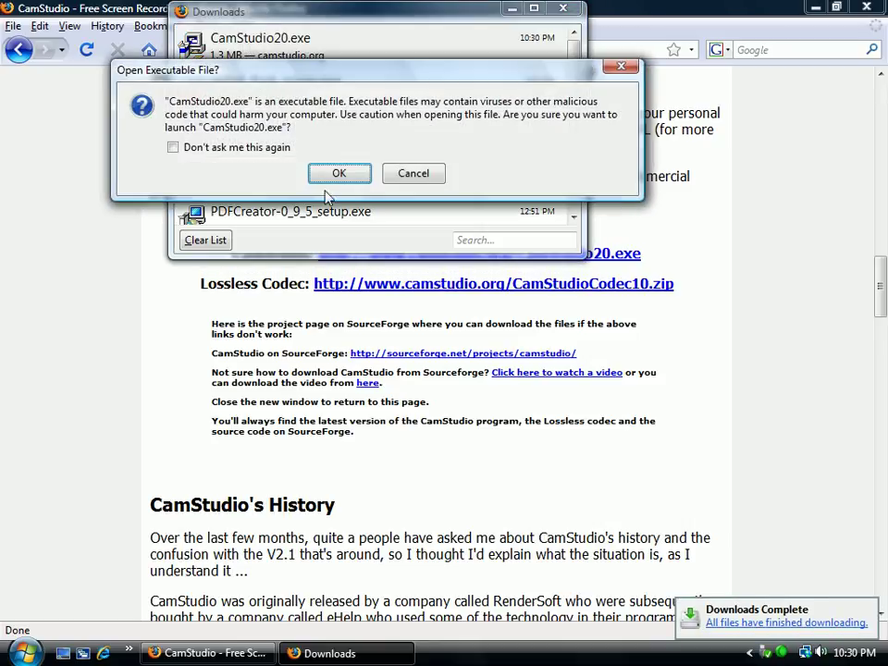
click(345, 175)
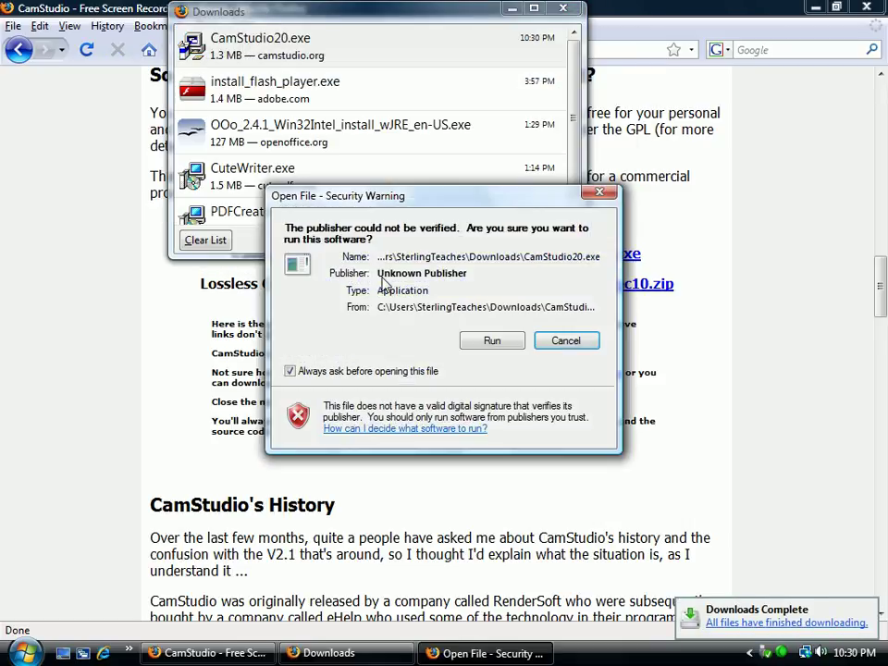
click(492, 341)
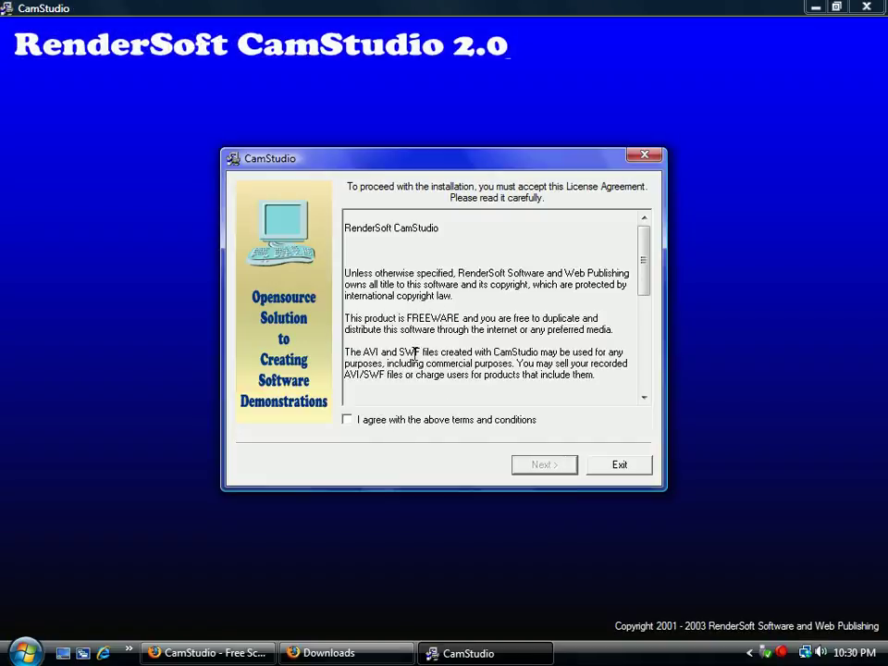
Accept the license and install CamStudio 2.0 into C:\Program Files\CamStudio
scroll(445, 310, down, 10)
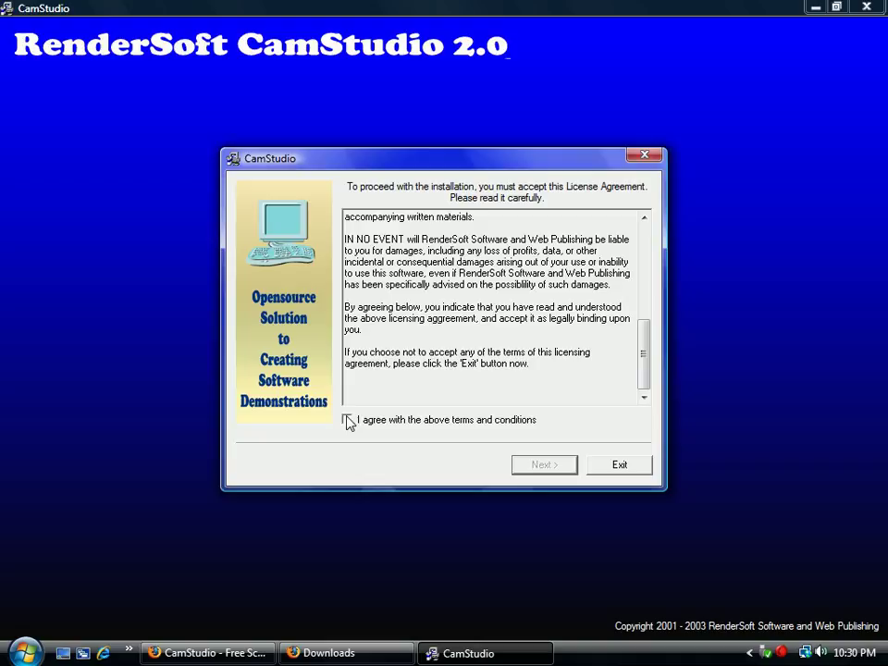
click(349, 420)
click(553, 467)
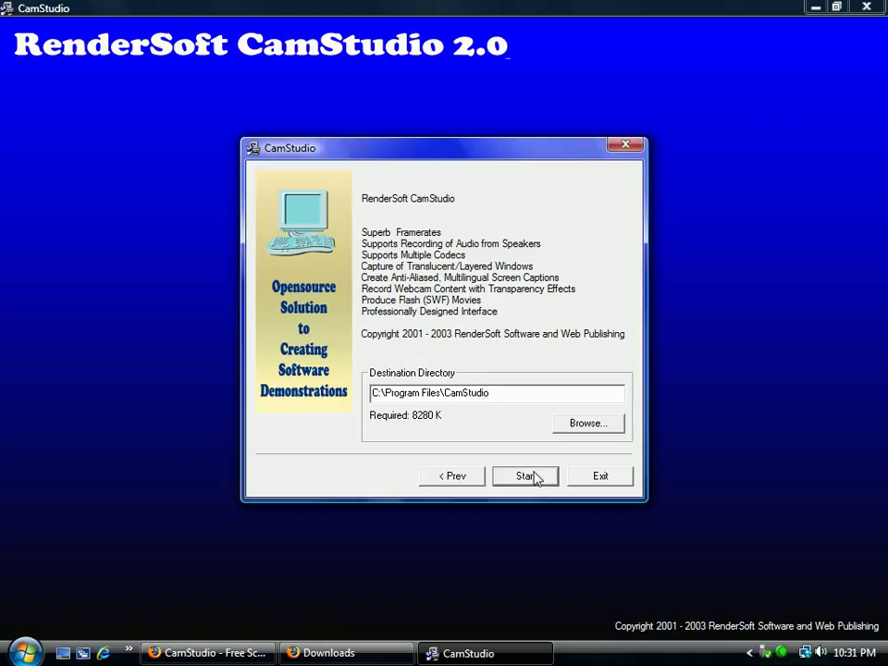
click(542, 480)
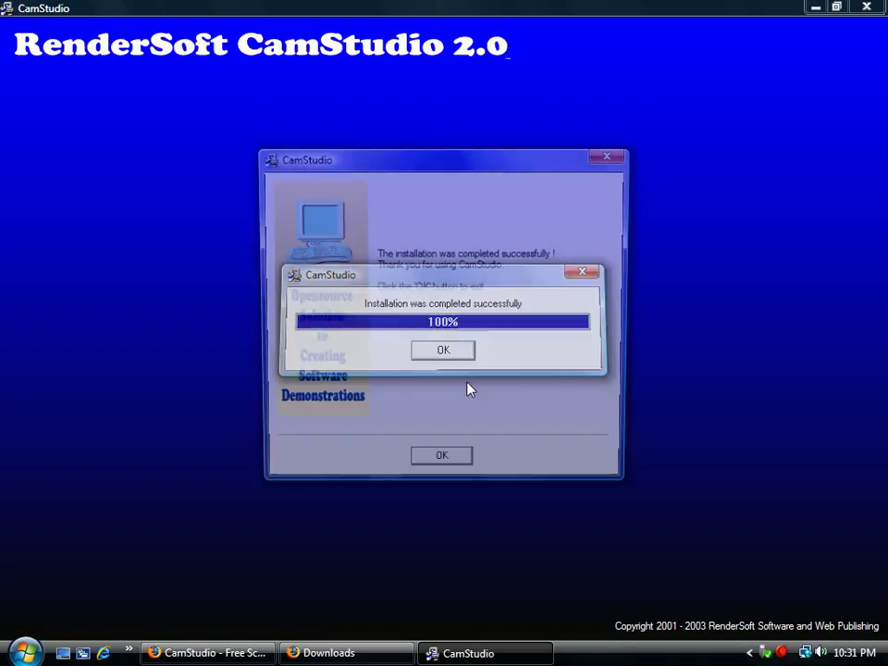
click(444, 467)
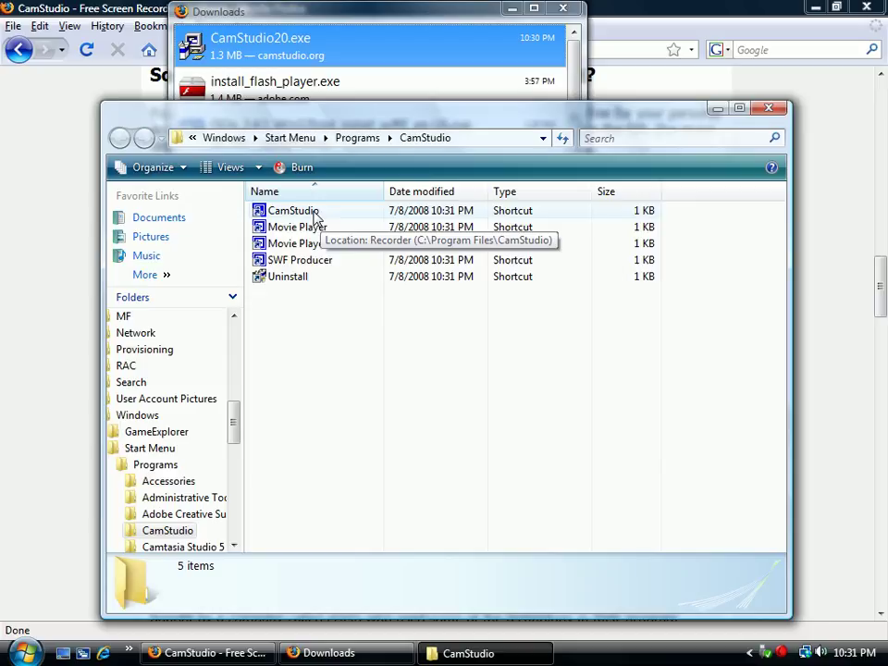
Close the downloads list and lower the CamStudio folder window to expose the Lossless Codec link
click(562, 8)
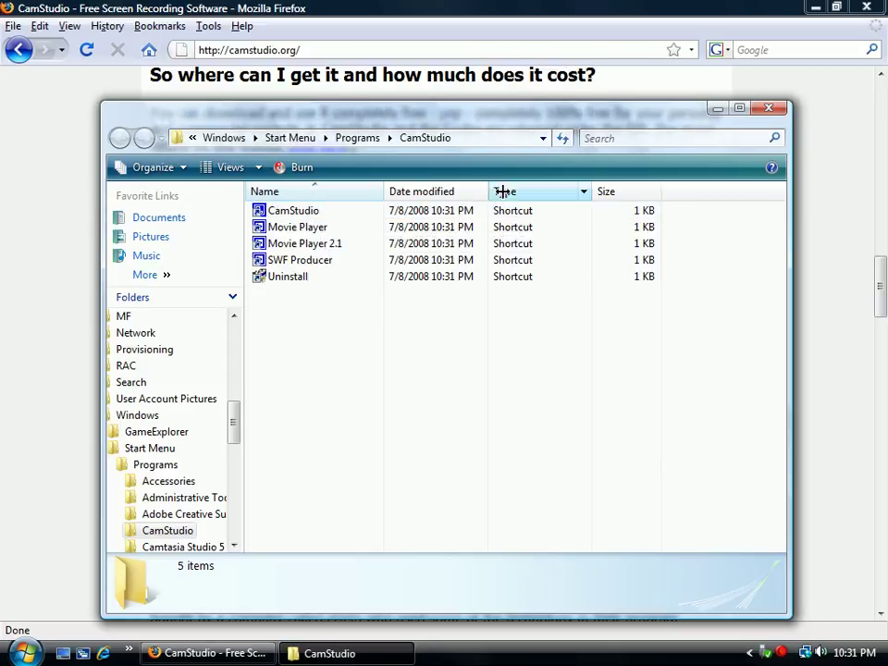
drag(523, 118, 531, 357)
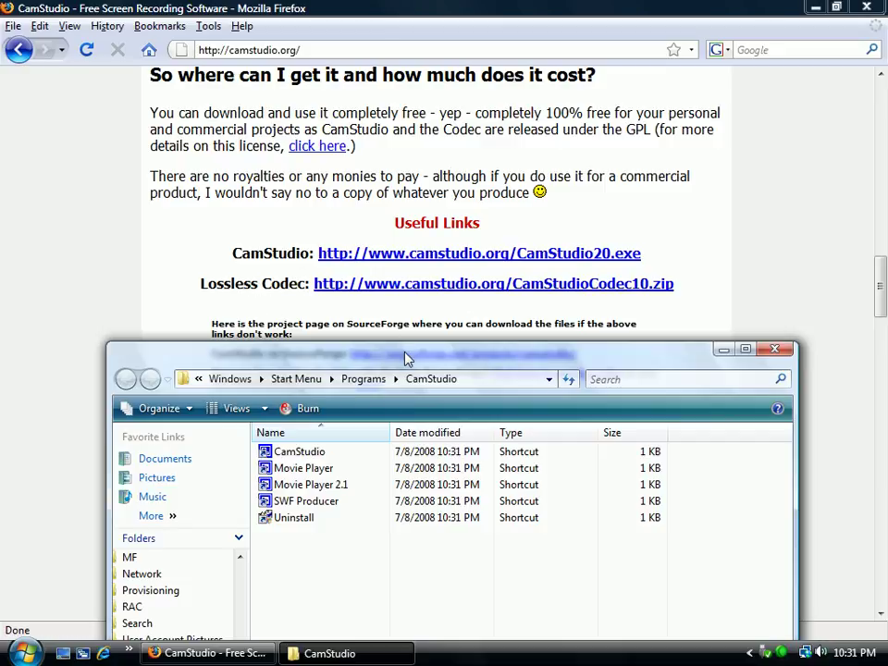
drag(407, 358, 408, 459)
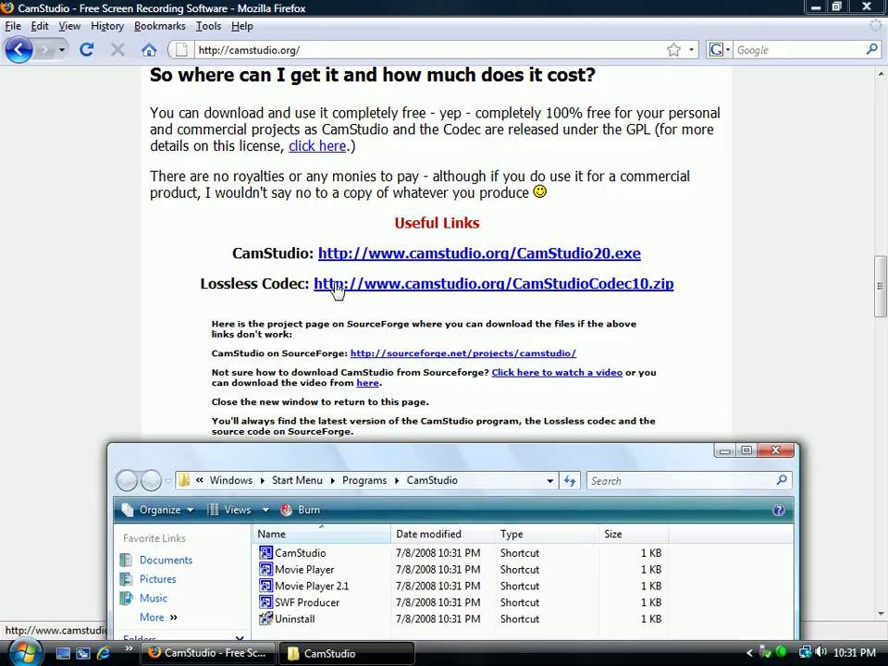
Save CamStudioCodec10.zip (32.7 KB) from the Lossless Codec link
click(411, 286)
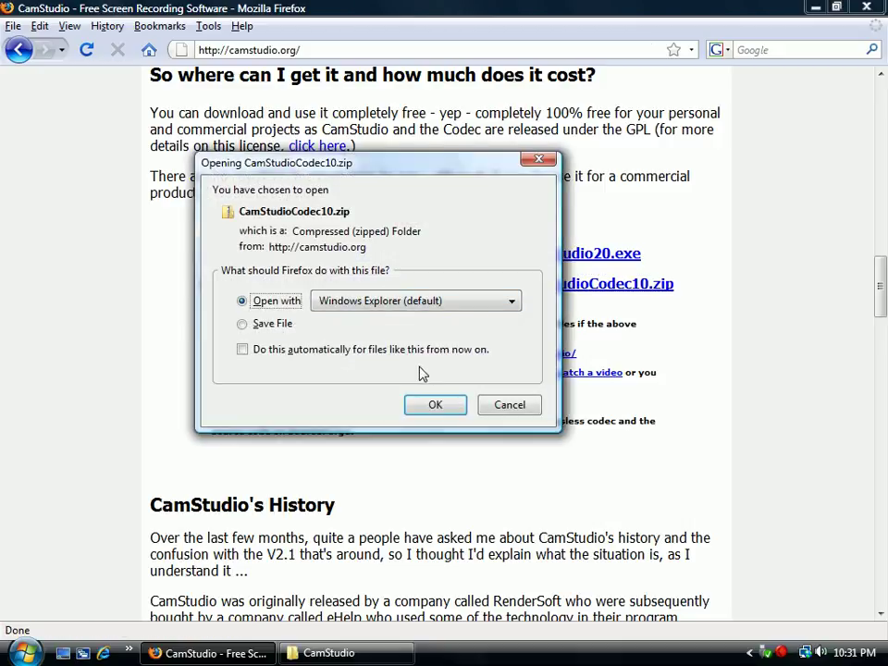
click(274, 325)
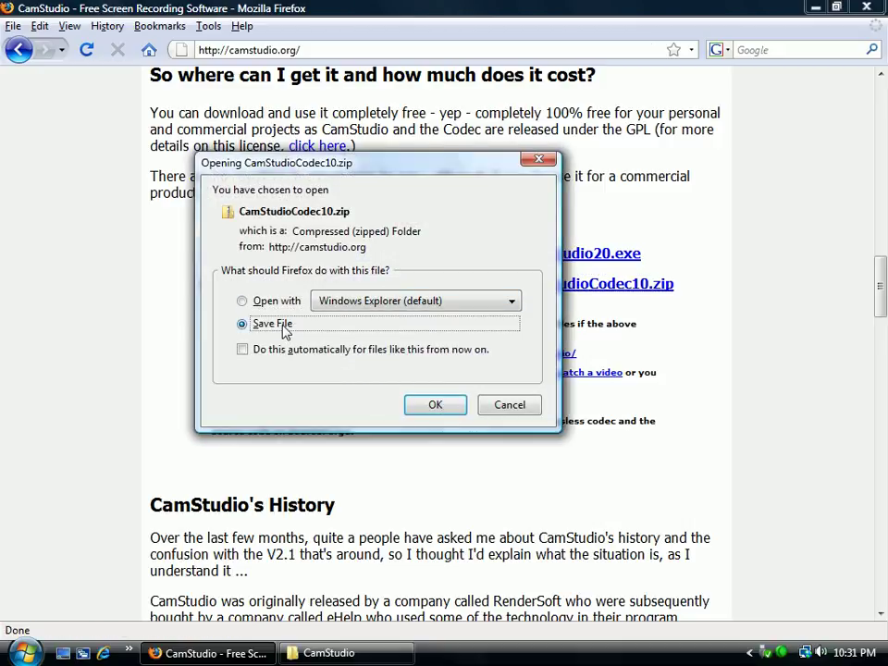
click(443, 408)
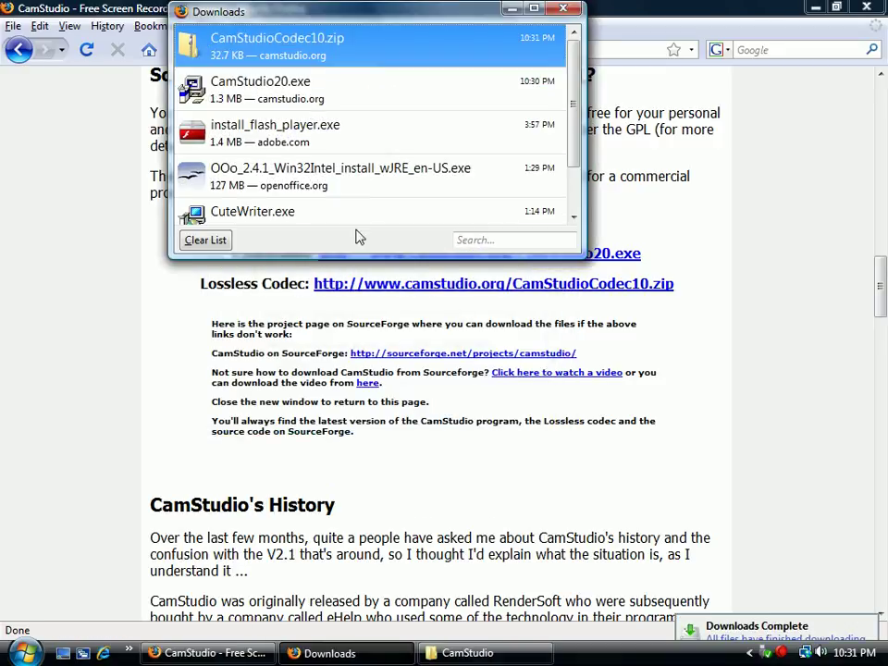
Inspect the CamStudio Codec folder inside the zip, then close the folder and downloads windows
double_click(366, 53)
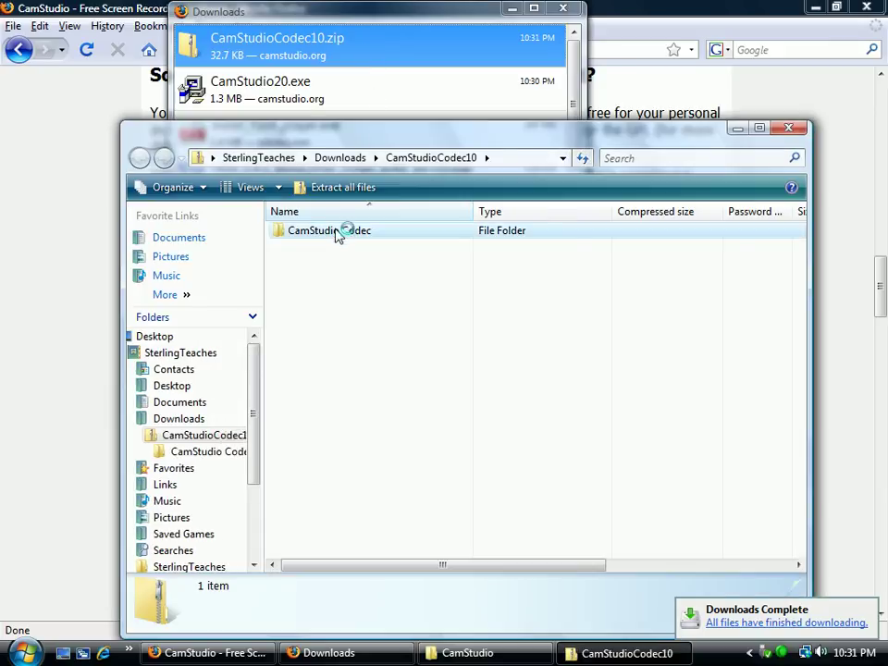
double_click(337, 232)
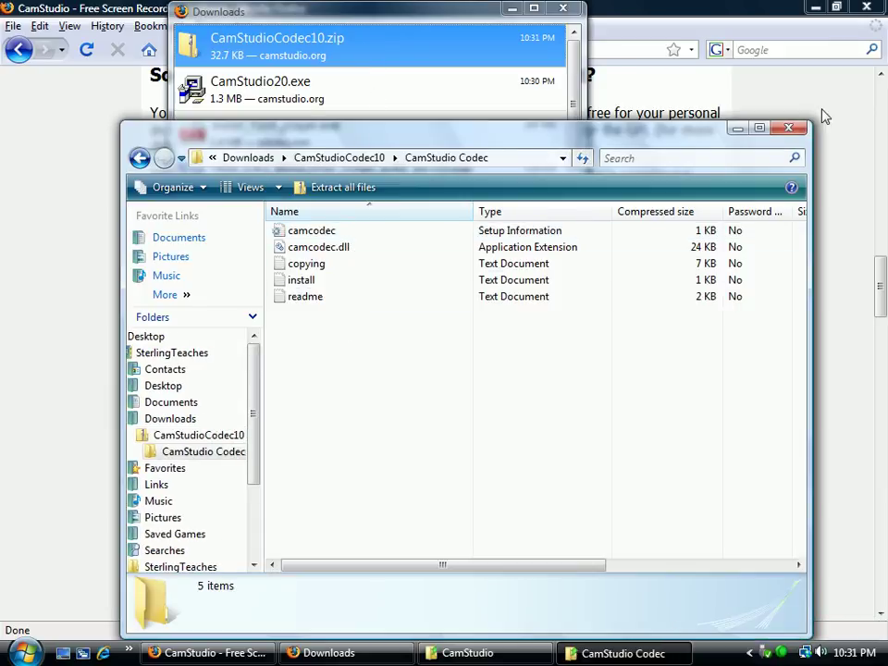
click(788, 126)
click(563, 7)
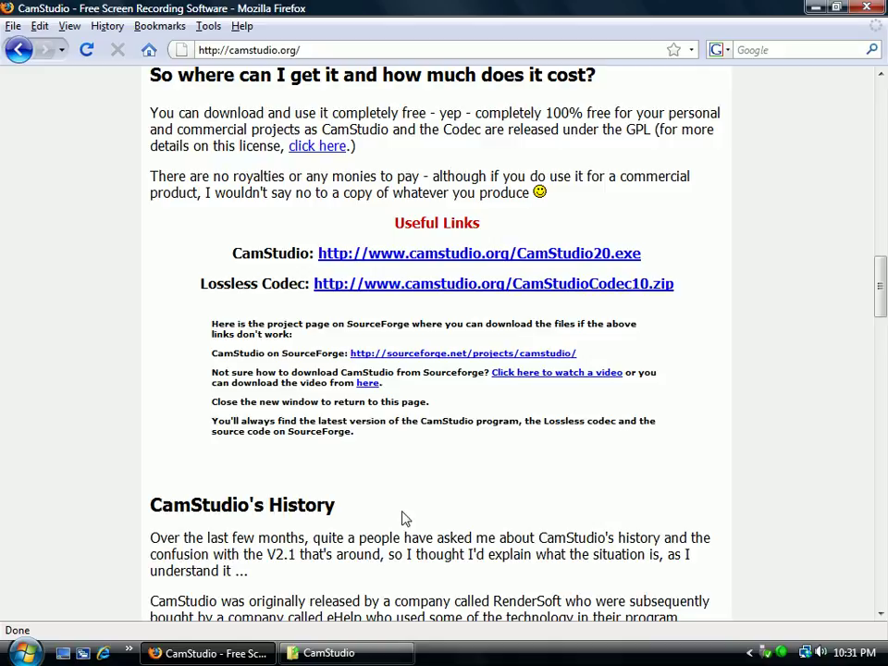
Launch CamStudio from its shortcut, dismiss both shortcut-key warnings, and reposition its window
click(366, 653)
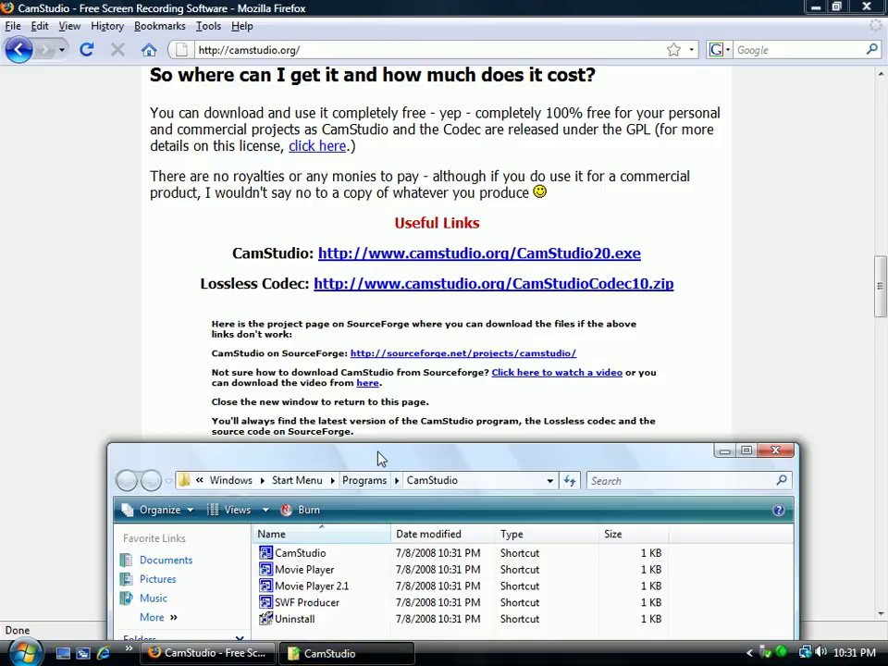
drag(380, 458, 397, 86)
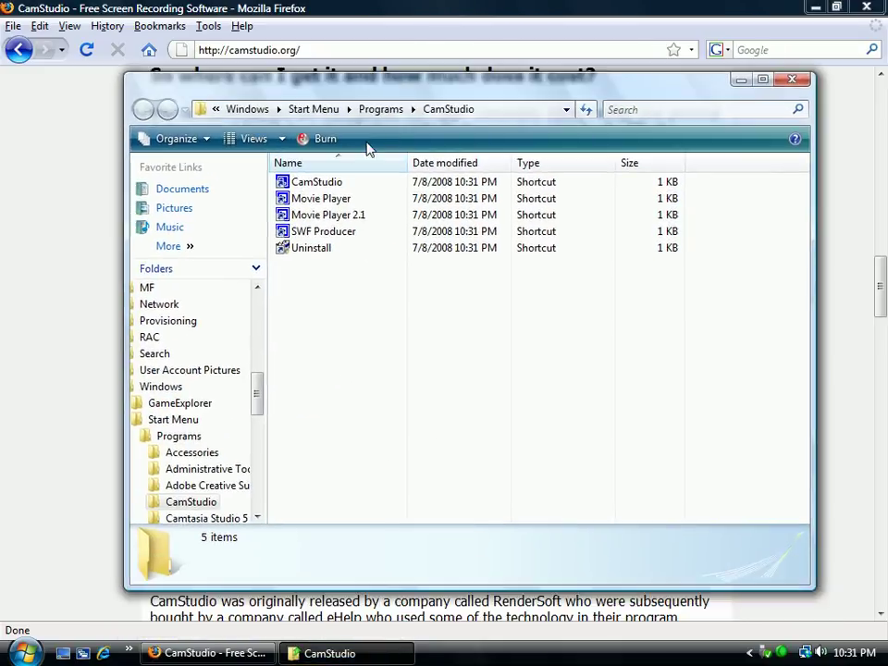
double_click(326, 182)
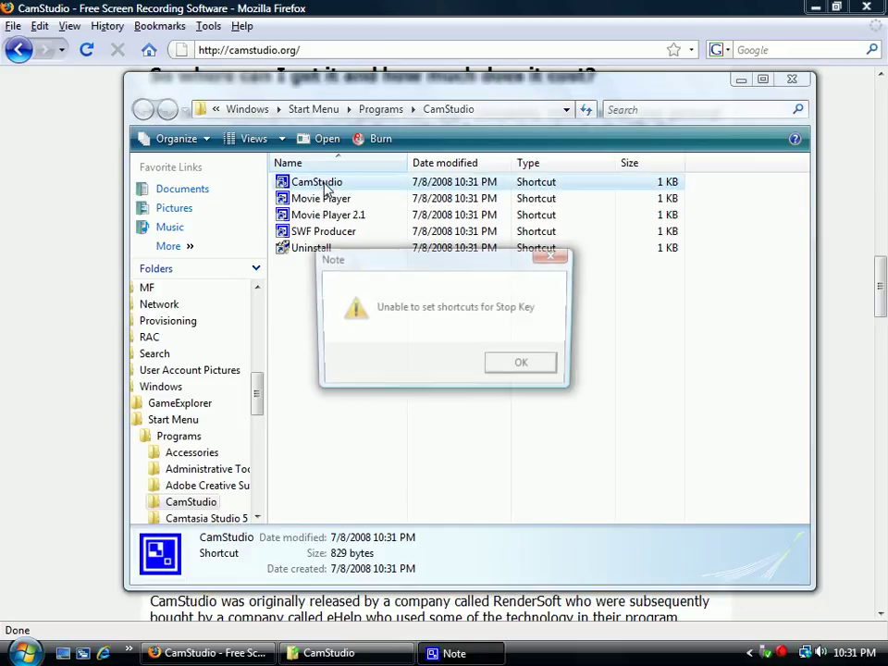
click(526, 368)
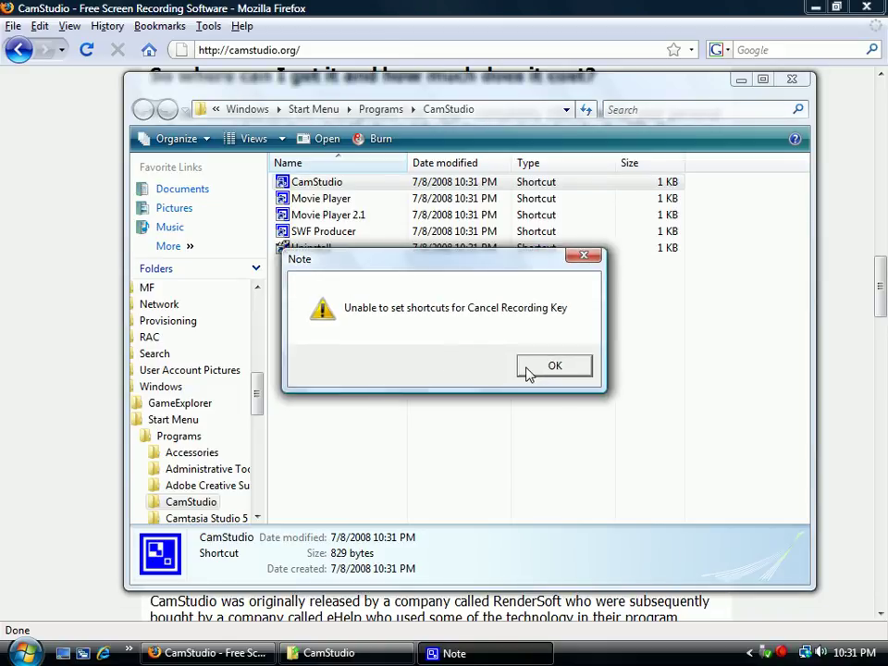
click(554, 369)
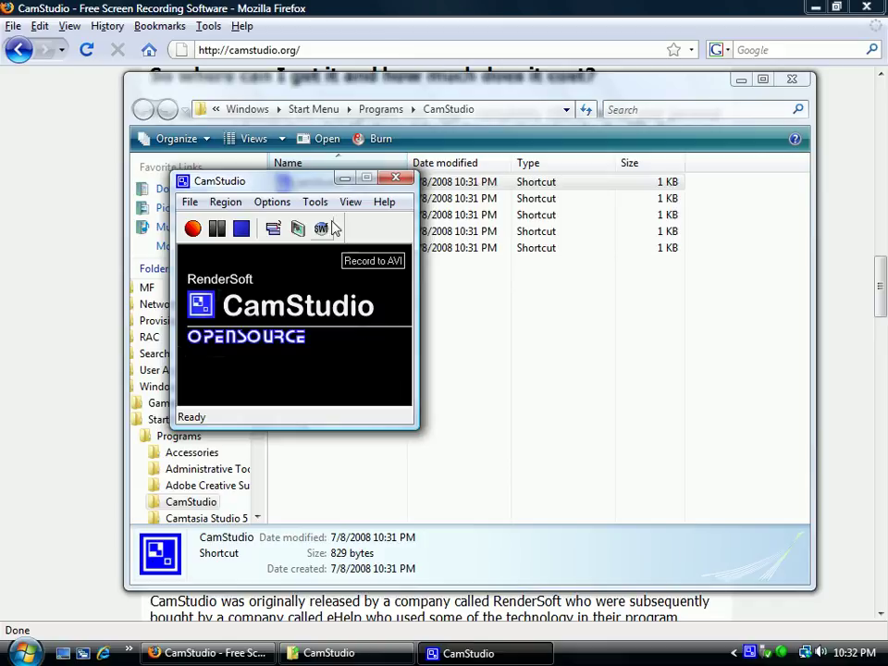
drag(295, 185, 769, 218)
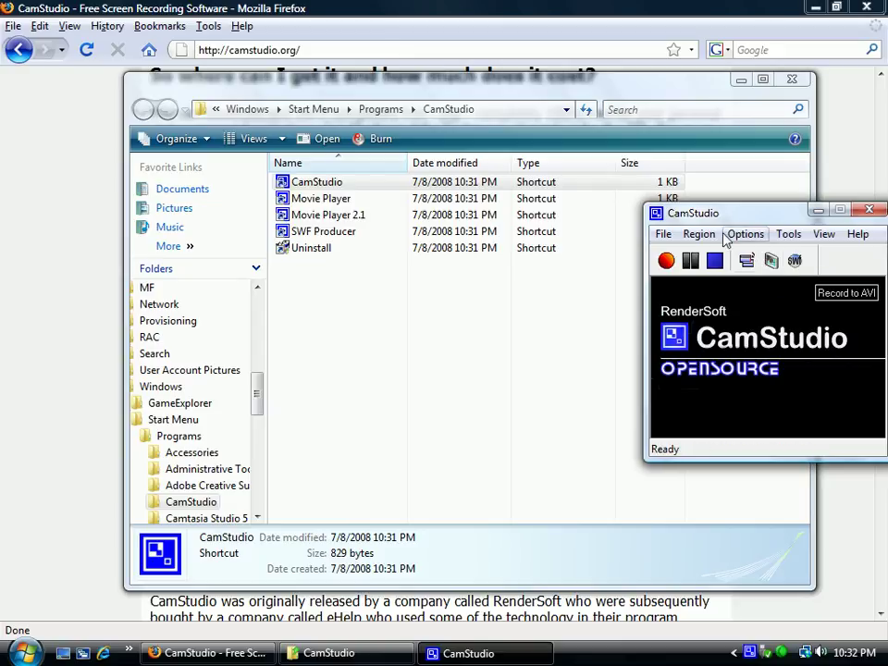
drag(721, 218, 670, 190)
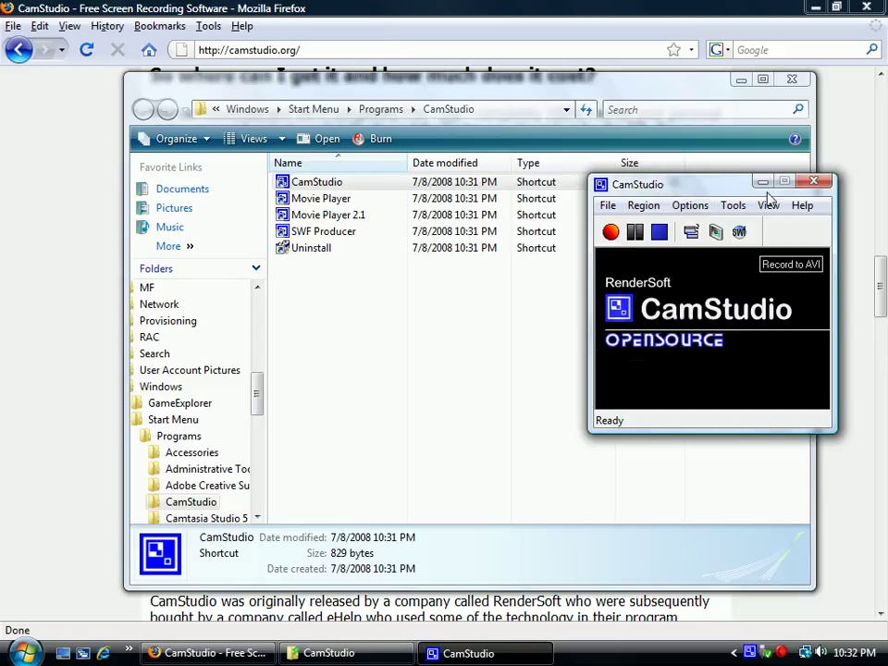
Close CamStudio and its folder, then expand the CamStudio group under All Programs
click(815, 181)
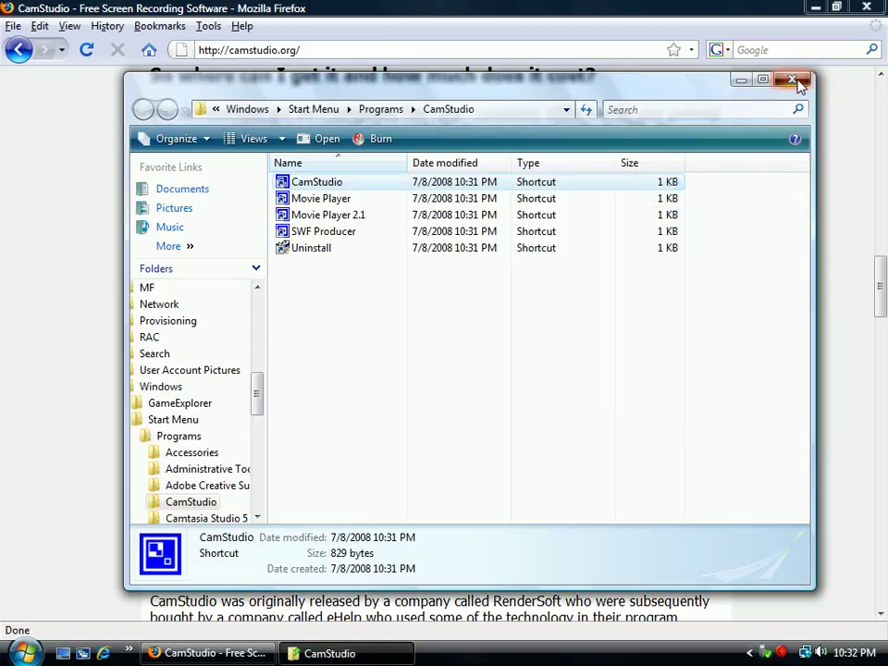
click(792, 79)
click(25, 654)
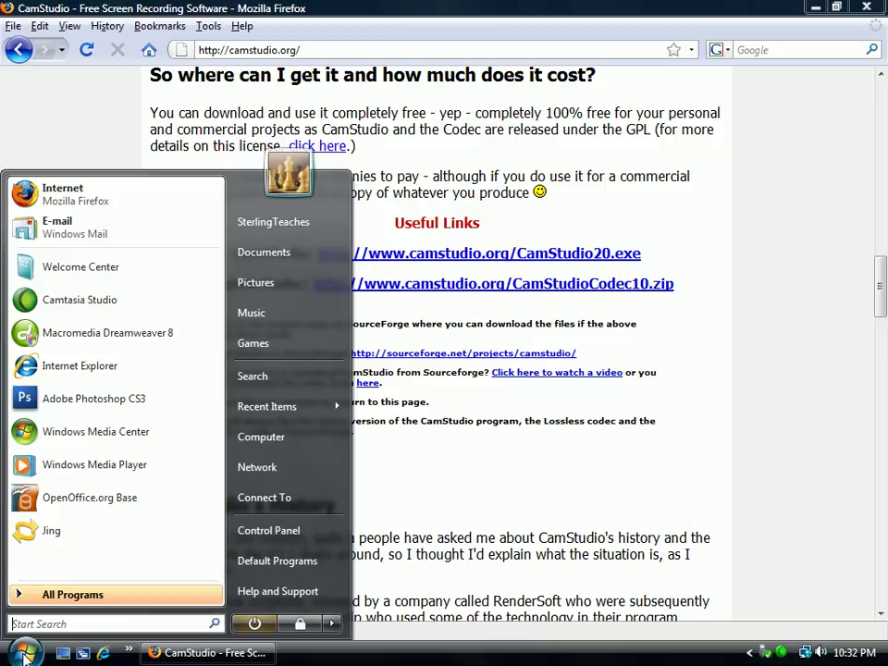
click(63, 594)
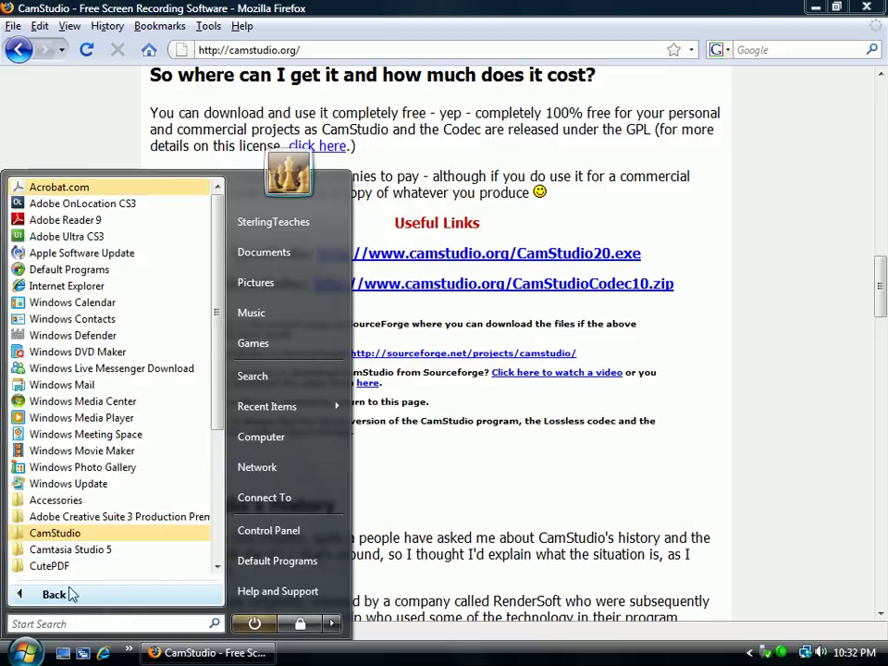
click(74, 538)
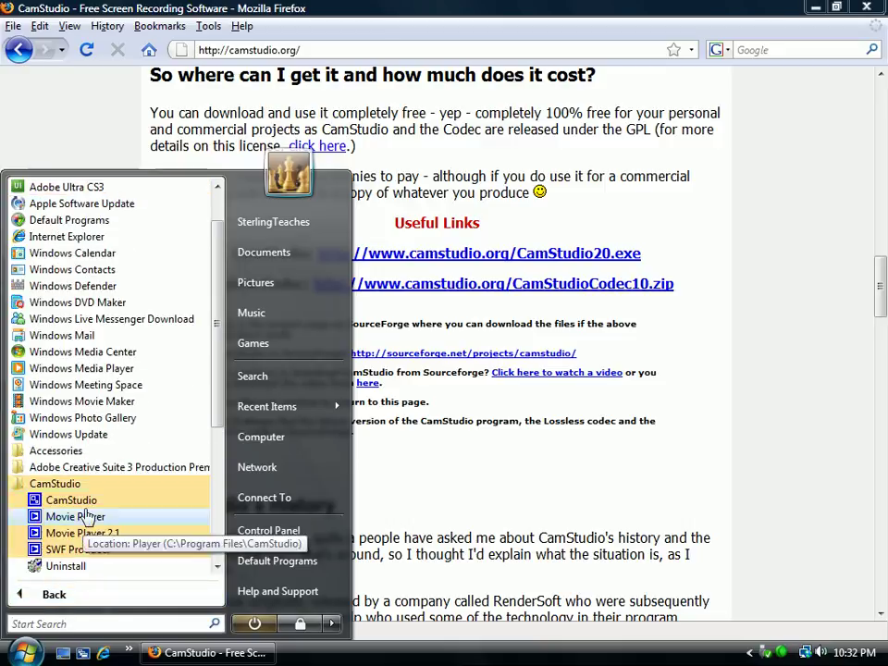